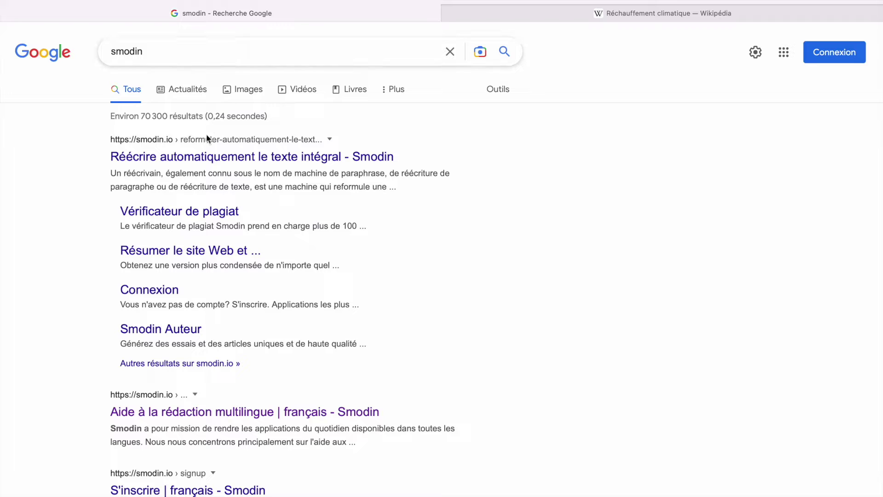
# Open Smodin's text rewriting page from the search results and go to the site's home page
pyautogui.click(205, 158)
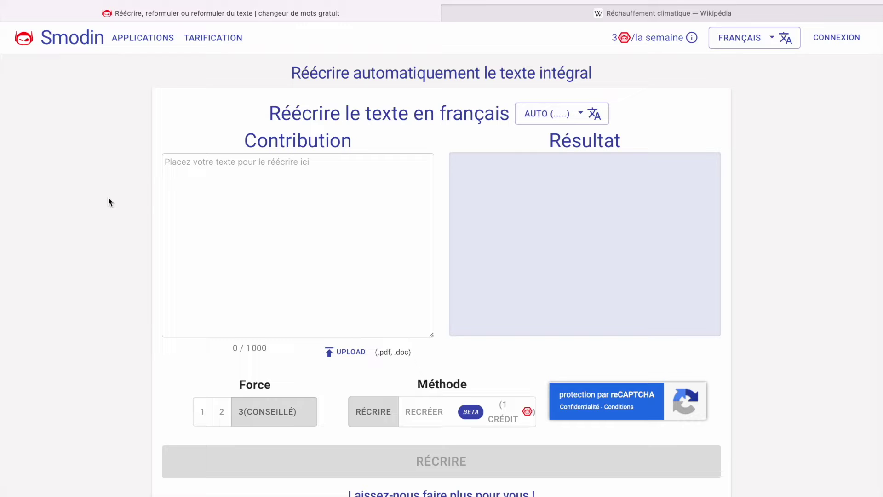
pyautogui.click(75, 46)
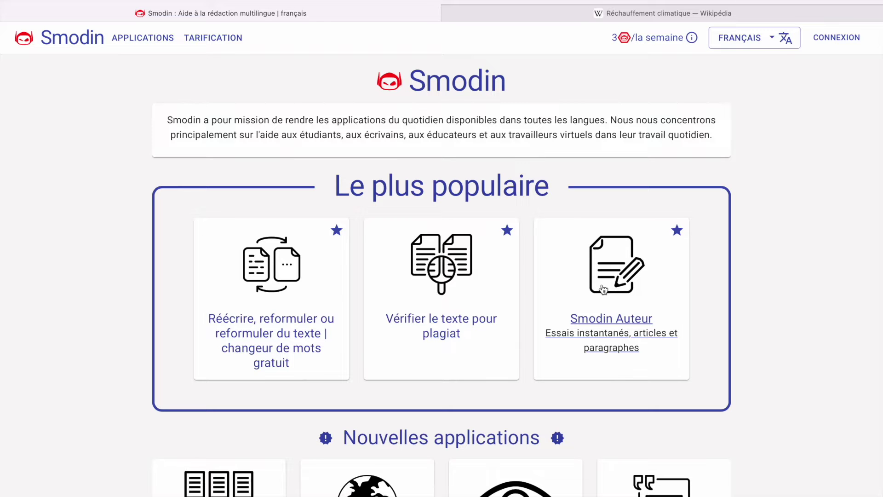
# Look through the Smodin home page, from the most popular and new applications to the blog and footer links
pyautogui.scroll(-5, 744, 261)
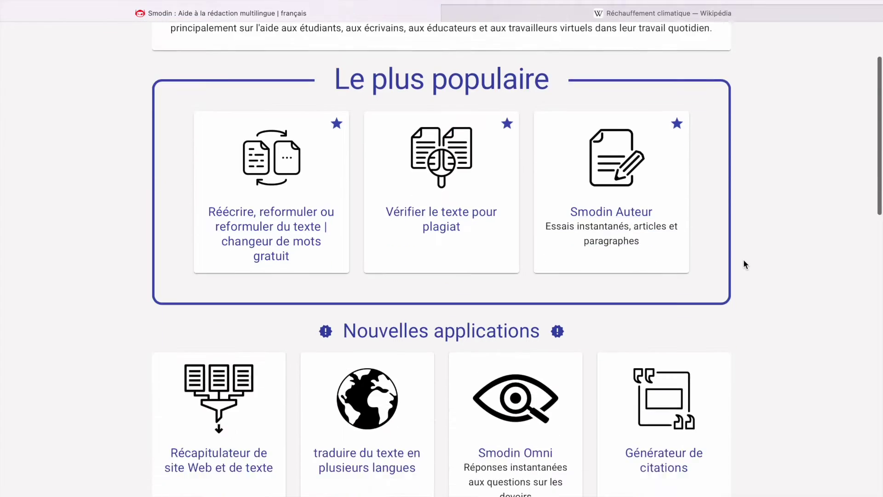
pyautogui.scroll(2, 744, 261)
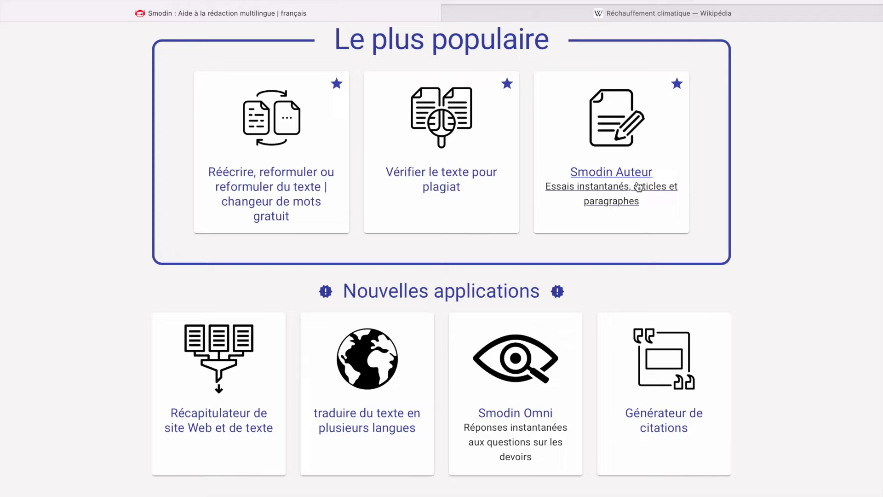
pyautogui.scroll(-5, 708, 241)
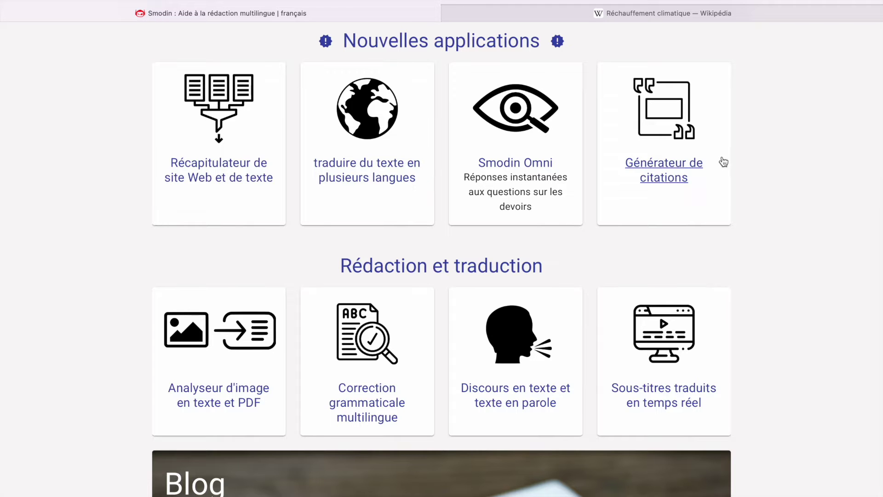
pyautogui.scroll(-5, 784, 175)
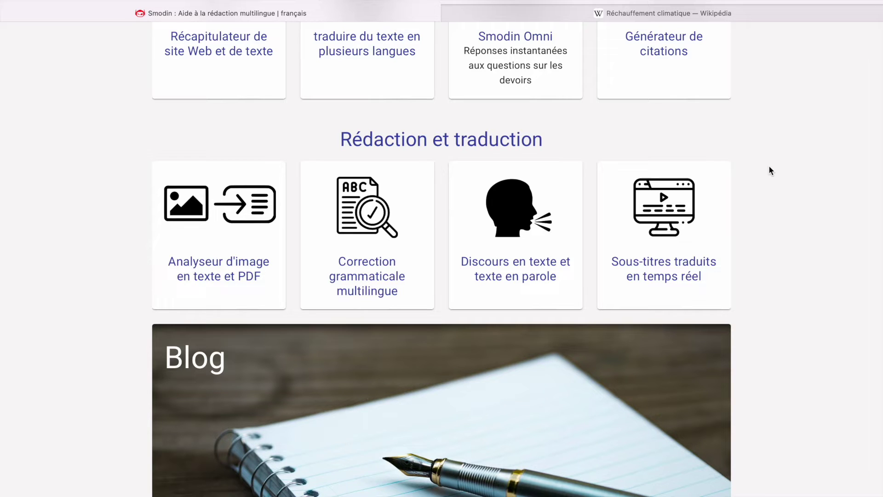
pyautogui.scroll(-4, 769, 167)
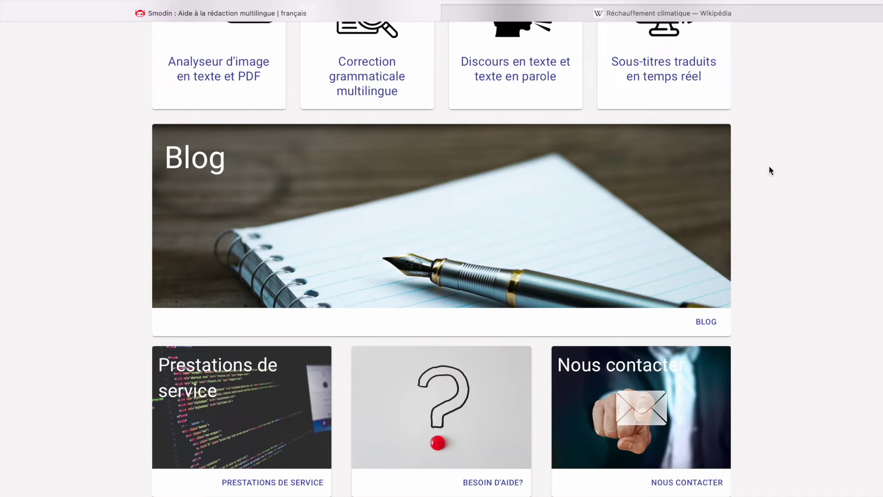
pyautogui.scroll(-6, 769, 167)
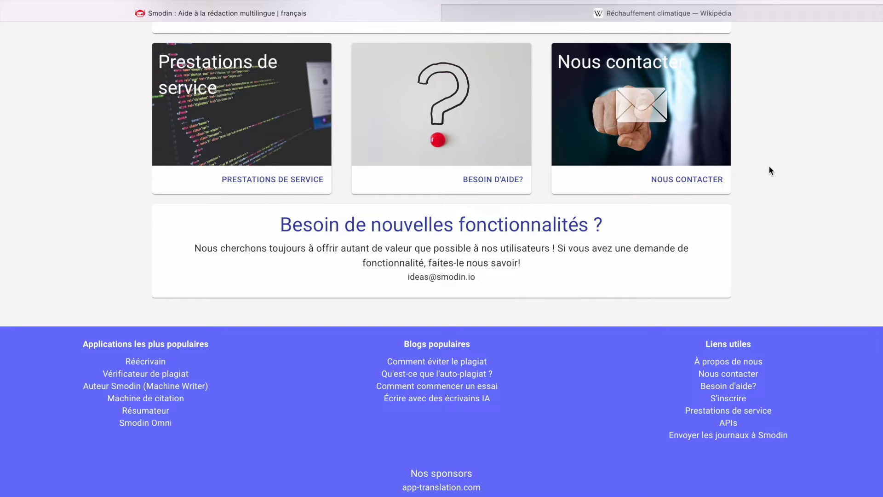
pyautogui.scroll(20, 769, 167)
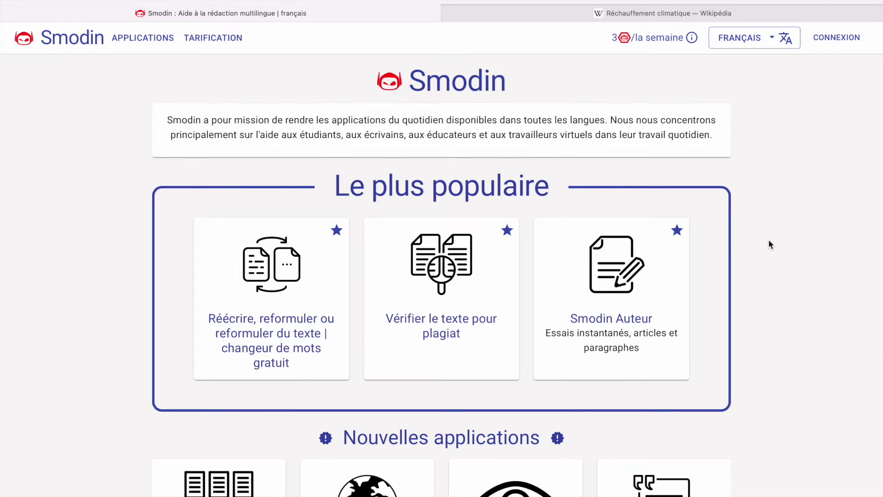
# Open the pricing page and compare the features and prices of the Limité, Essentiel and Productif plans
pyautogui.click(214, 39)
pyautogui.scroll(-7, 107, 234)
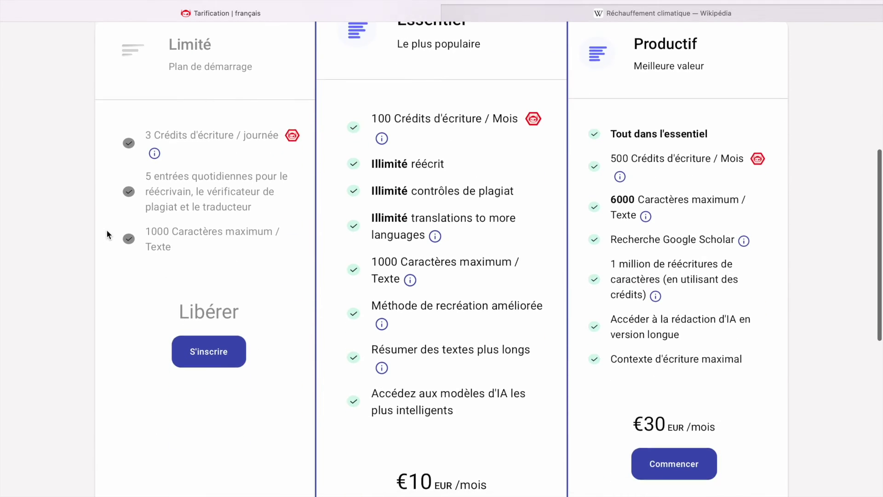
pyautogui.scroll(1, 107, 233)
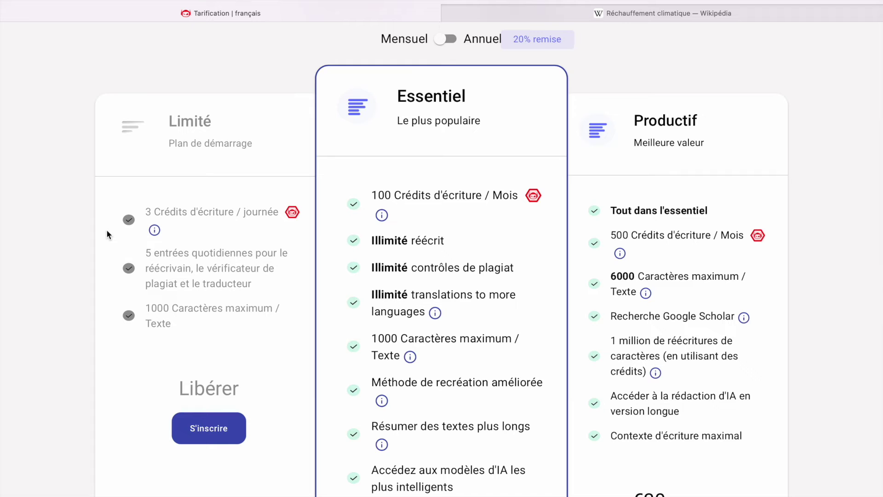
pyautogui.scroll(1, 107, 235)
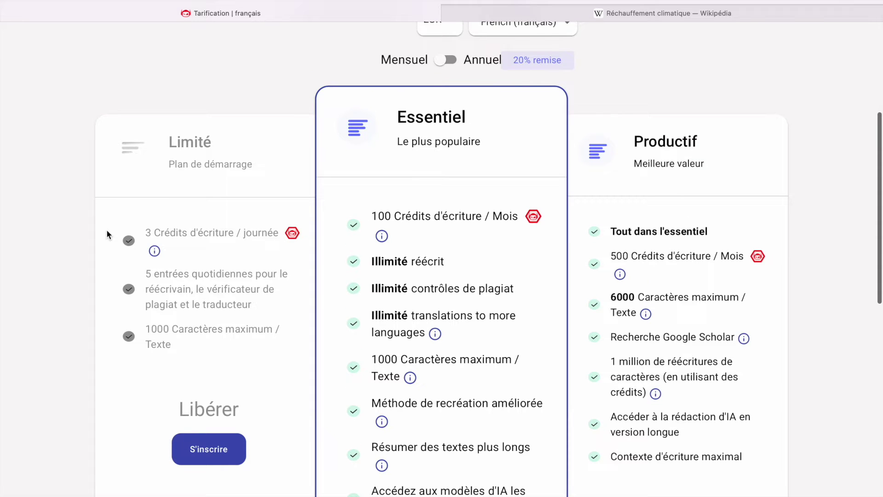
pyautogui.scroll(-1, 107, 234)
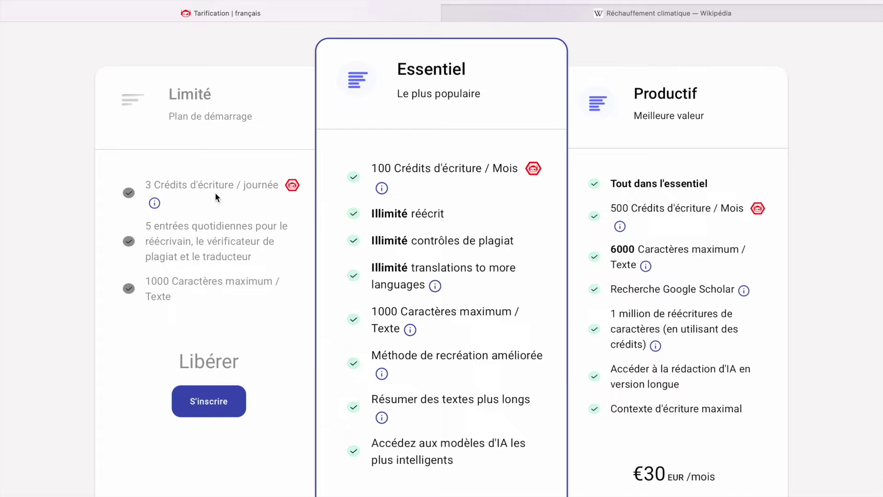
pyautogui.scroll(-1, 352, 146)
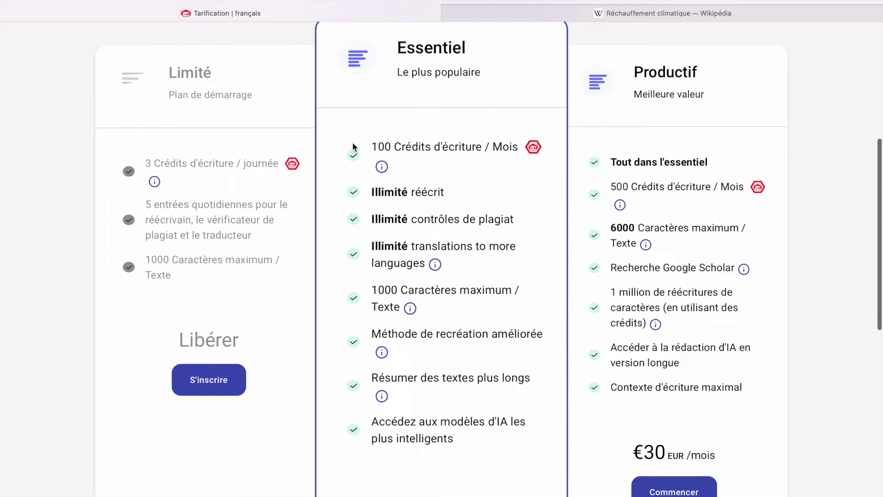
pyautogui.scroll(-3, 352, 146)
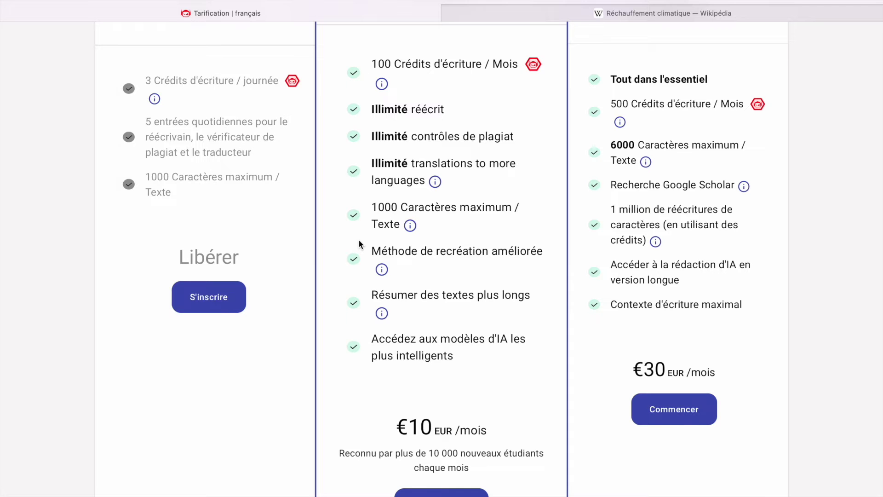
pyautogui.scroll(2, 360, 244)
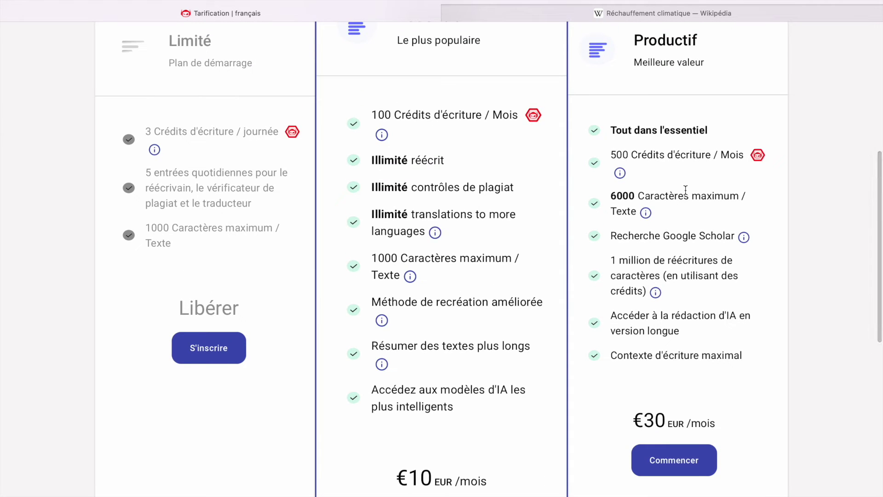
pyautogui.scroll(-1, 686, 192)
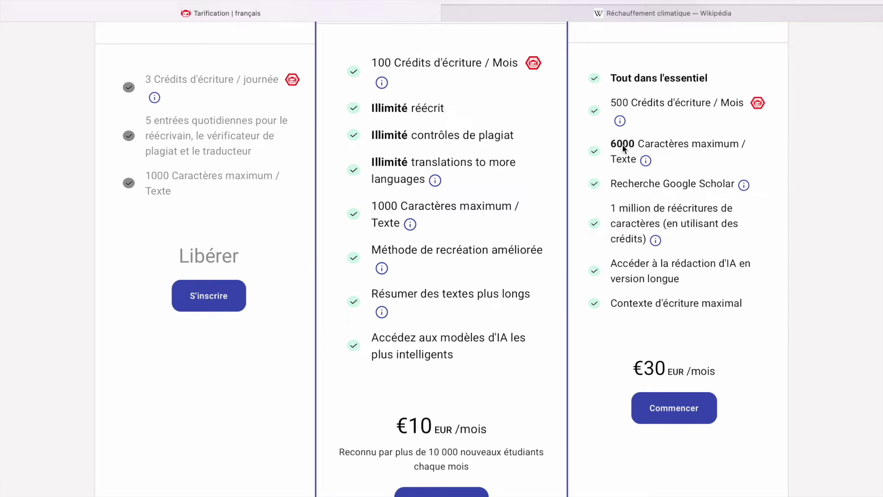
pyautogui.scroll(2, 534, 153)
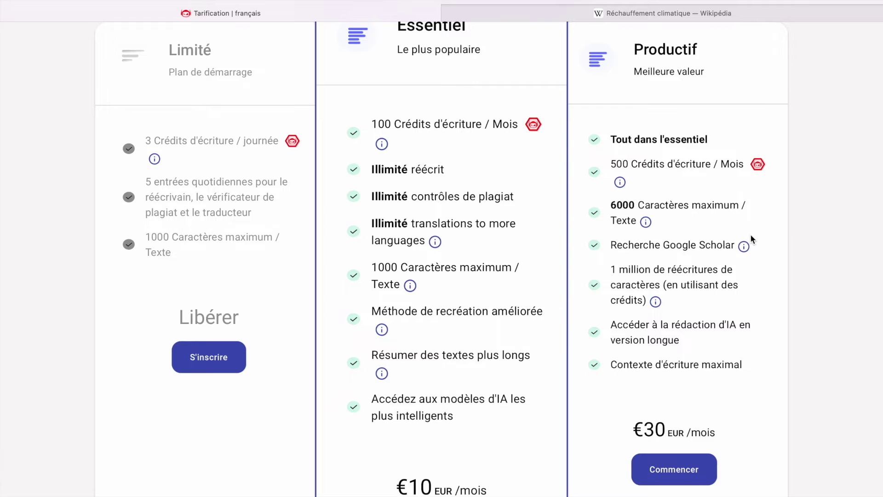
pyautogui.scroll(5, 786, 224)
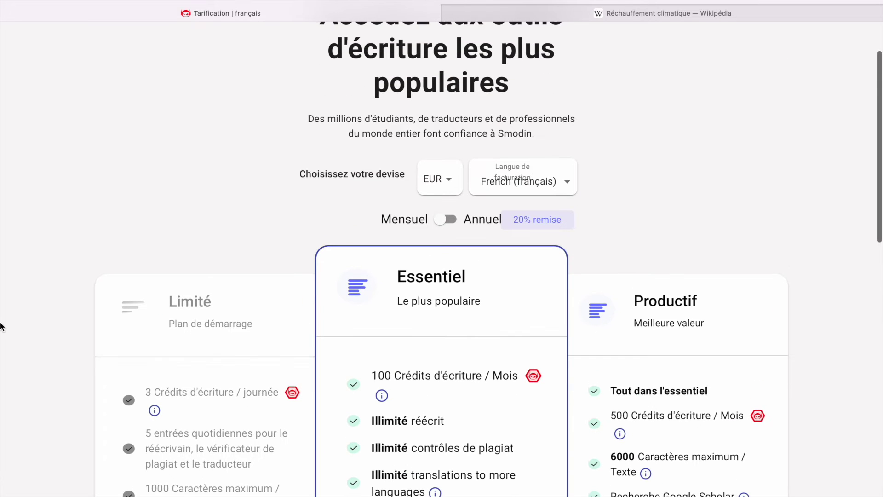
# Return to the Smodin home page and open the tool for rewriting or rephrasing text
pyautogui.moveTo(1, 326)
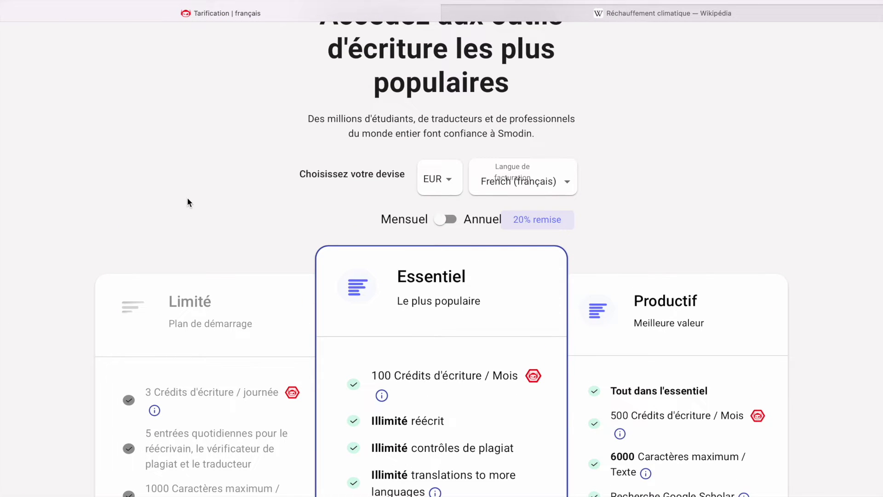
pyautogui.hscroll(-5, 187, 198)
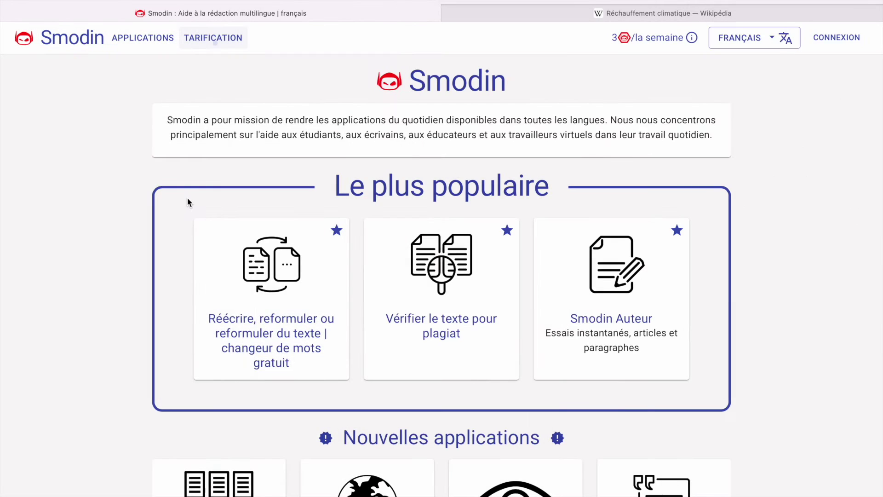
pyautogui.scroll(-3, 92, 290)
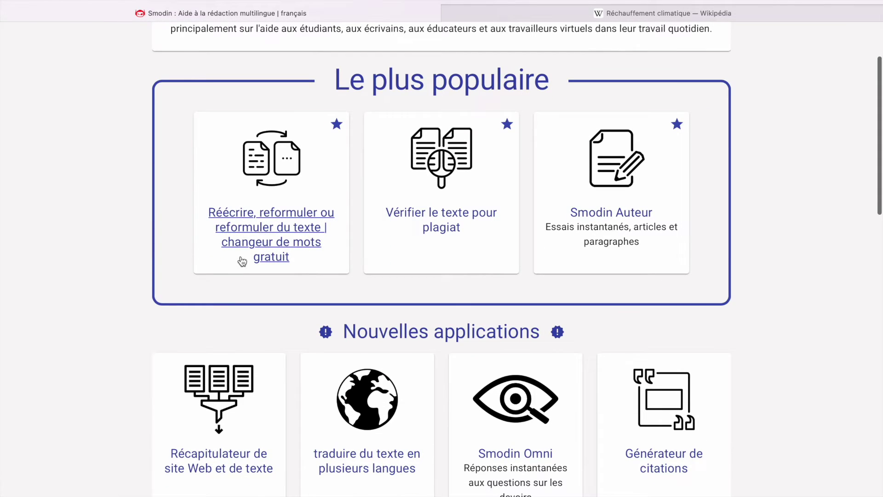
pyautogui.click(261, 235)
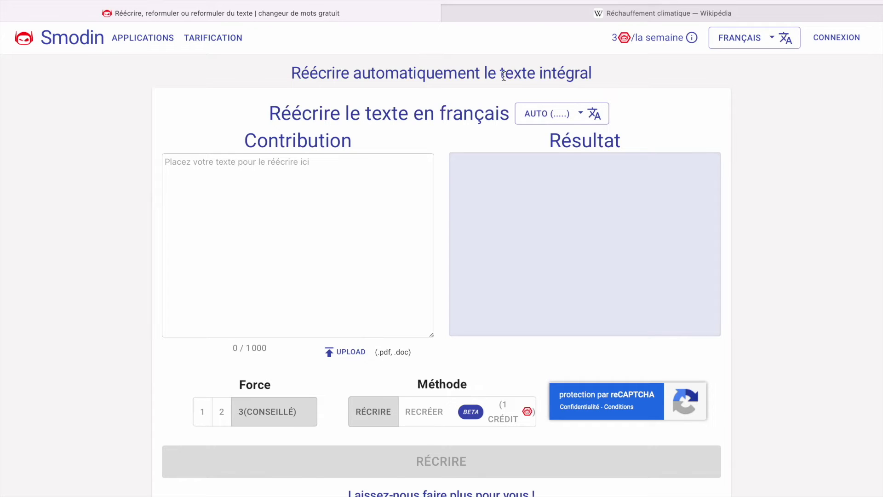
# Copy the first two introductory paragraphs of the Wikipedia article Réchauffement climatique into the rewriter's Contribution field
pyautogui.click(532, 16)
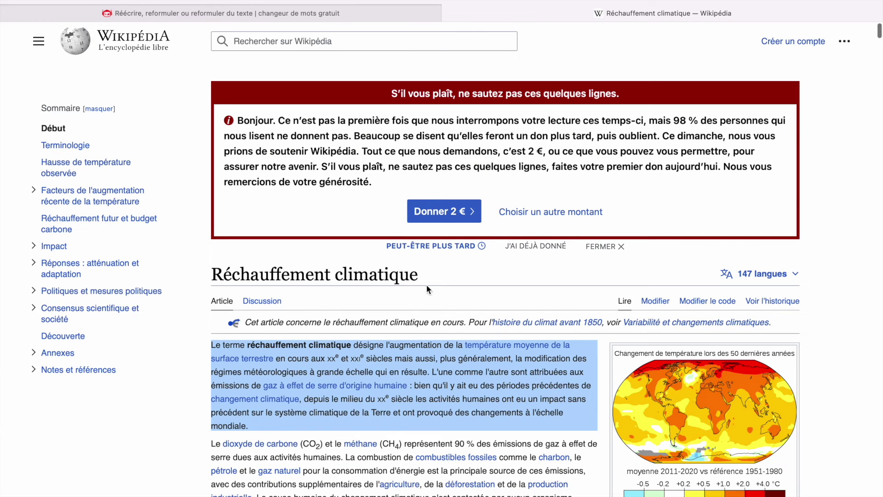
pyautogui.click(282, 423)
pyautogui.scroll(-6, 281, 422)
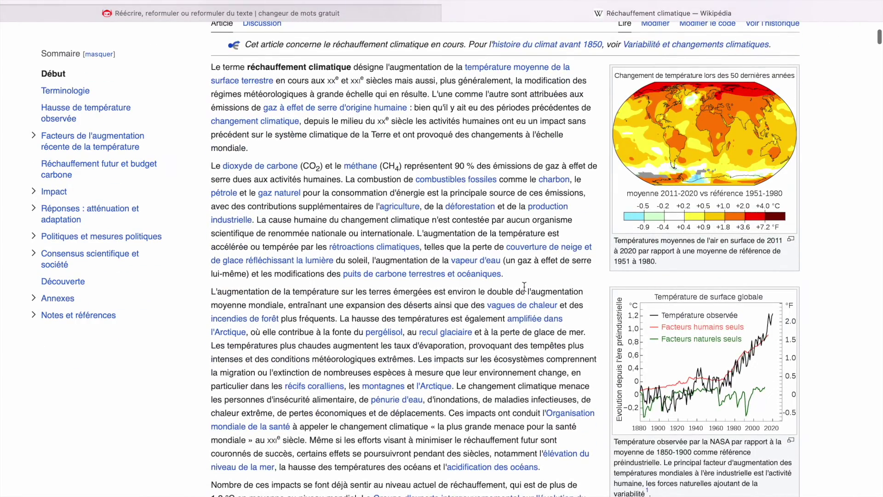
pyautogui.moveTo(523, 279); pyautogui.dragTo(214, 69)
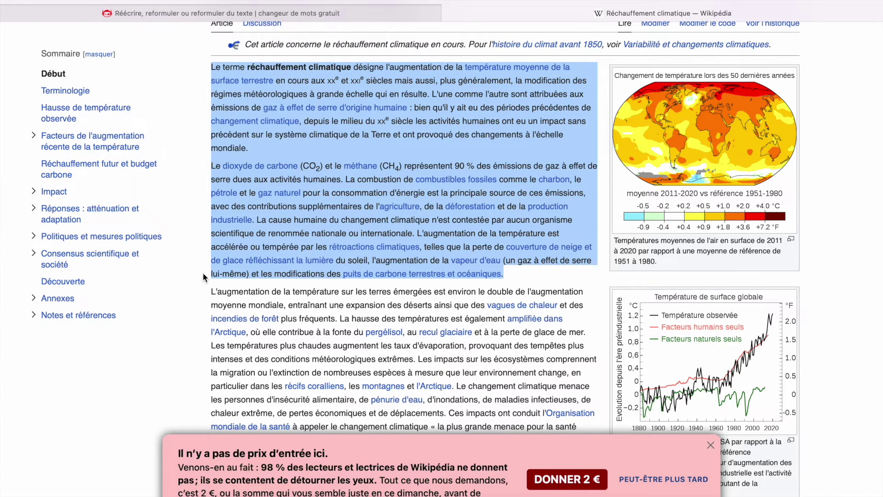
pyautogui.click(219, 18)
pyautogui.click(244, 217)
pyautogui.press('super+v')
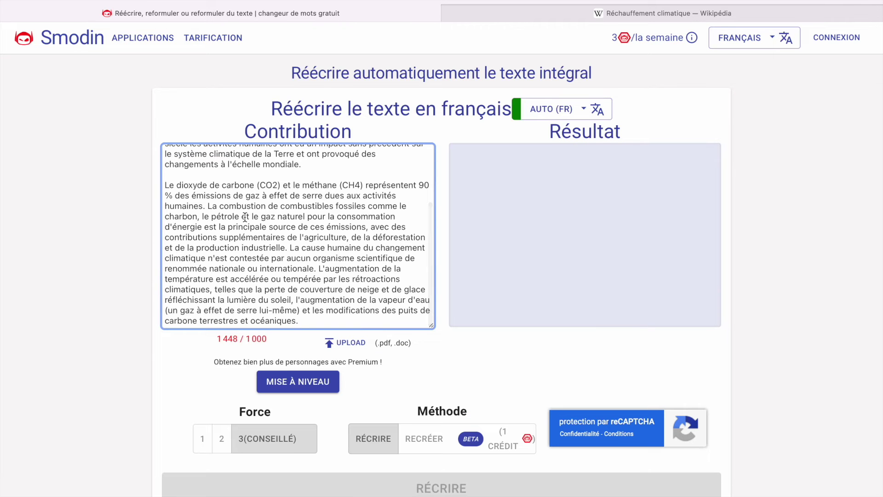
# Delete the second paragraph, about dioxyde de carbone and méthane, from the Contribution text
pyautogui.scroll(4, 270, 275)
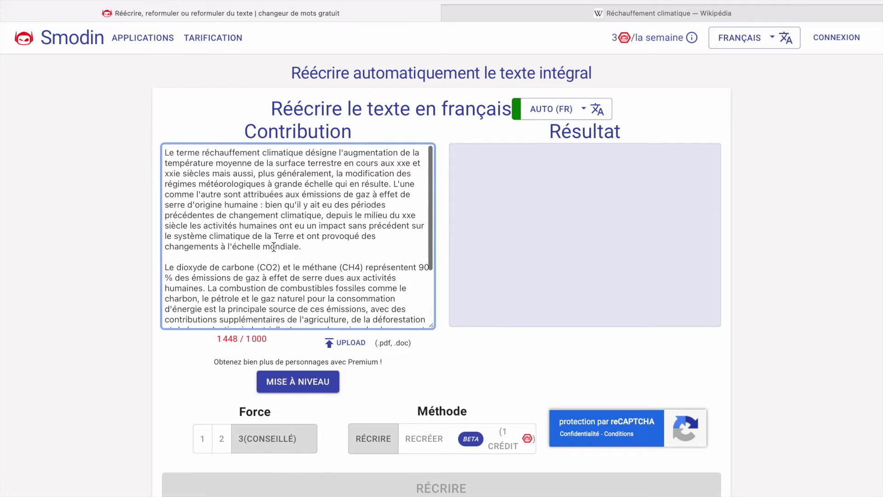
pyautogui.scroll(-4, 270, 275)
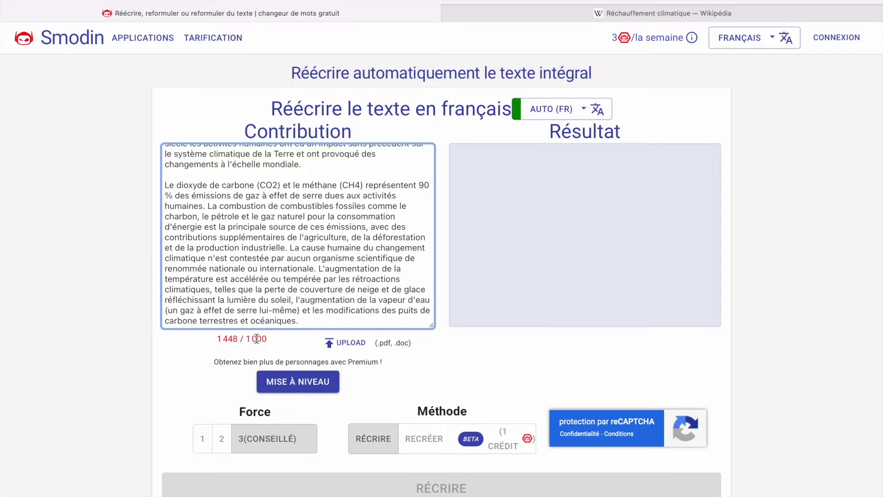
pyautogui.tripleClick(255, 271)
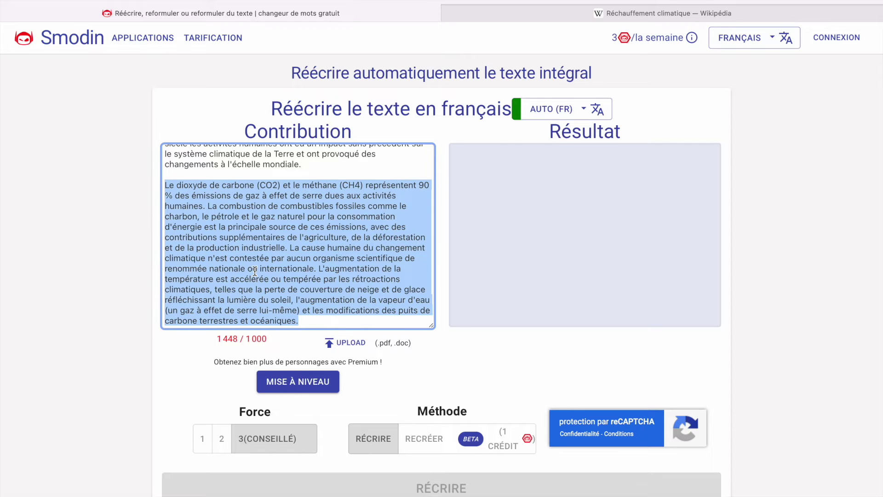
pyautogui.press('BackSpace')
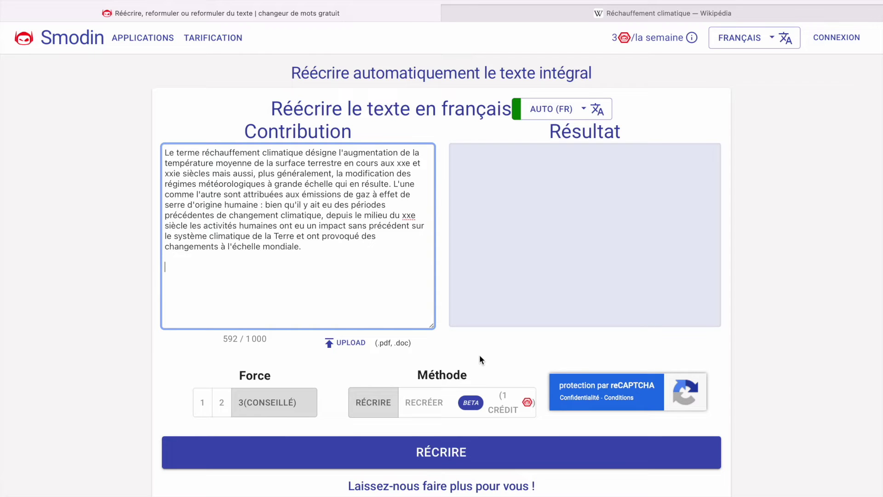
# Rewrite the remaining réchauffement climatique paragraph and bring the original and the result into view side by side
pyautogui.scroll(-3, 159, 357)
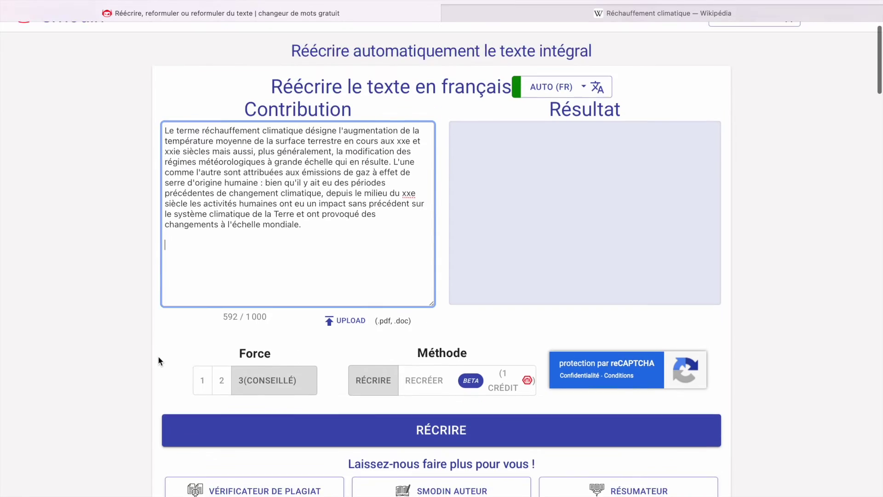
pyautogui.scroll(1, 159, 357)
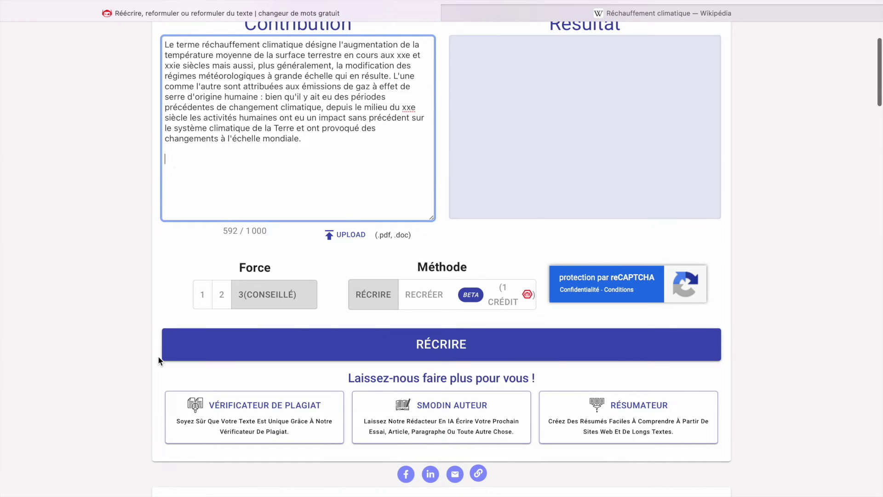
pyautogui.click(324, 353)
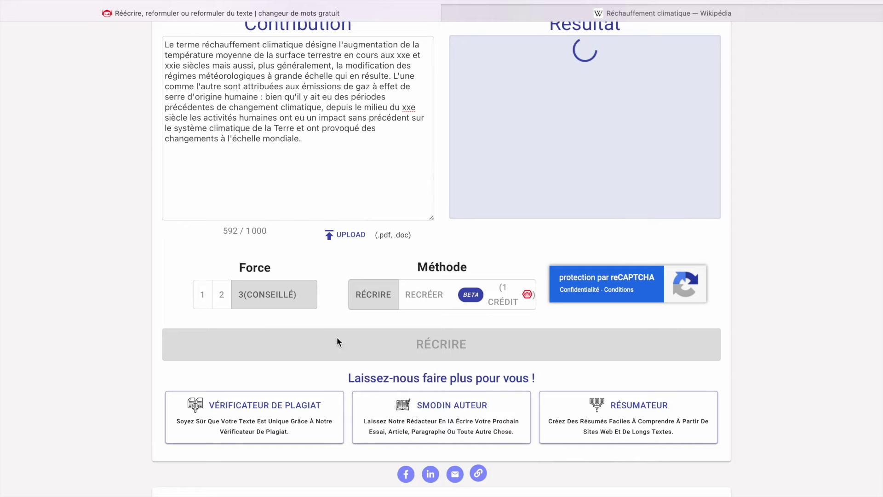
pyautogui.scroll(2, 768, 196)
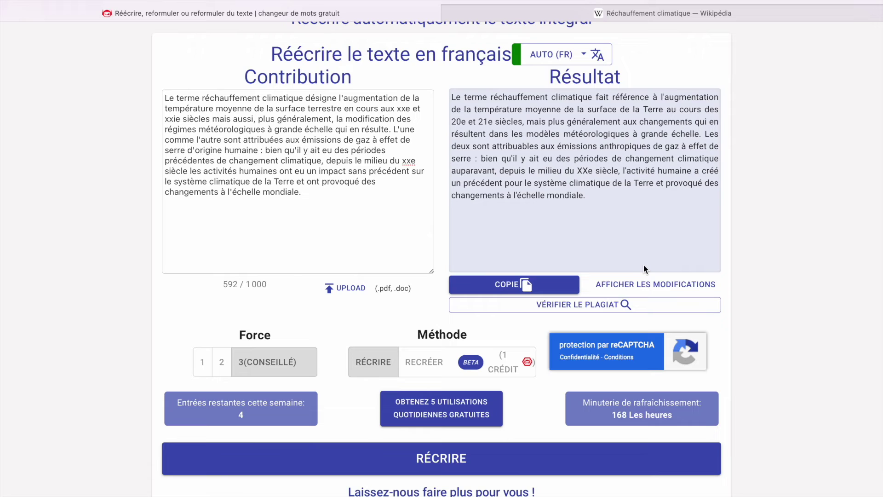
# Show the modifications in the rewritten paragraph and send the result to the plagiarism checker
pyautogui.click(647, 284)
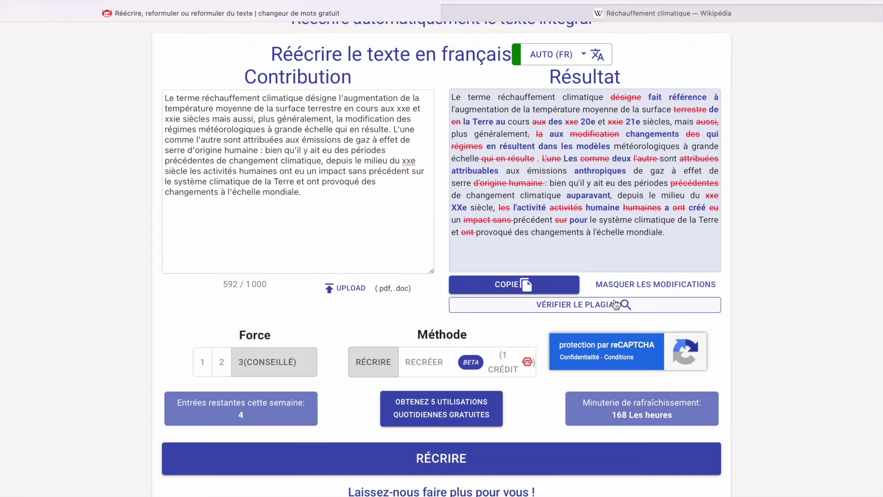
pyautogui.click(588, 305)
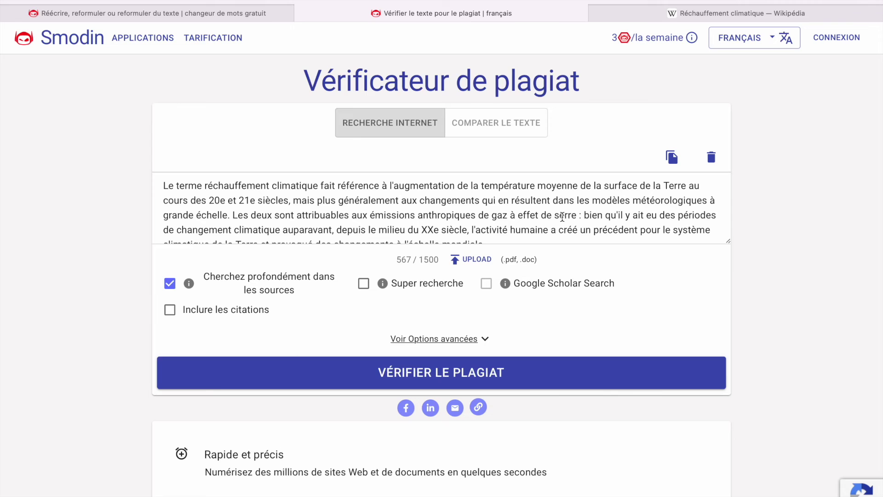
pyautogui.scroll(-1, 575, 209)
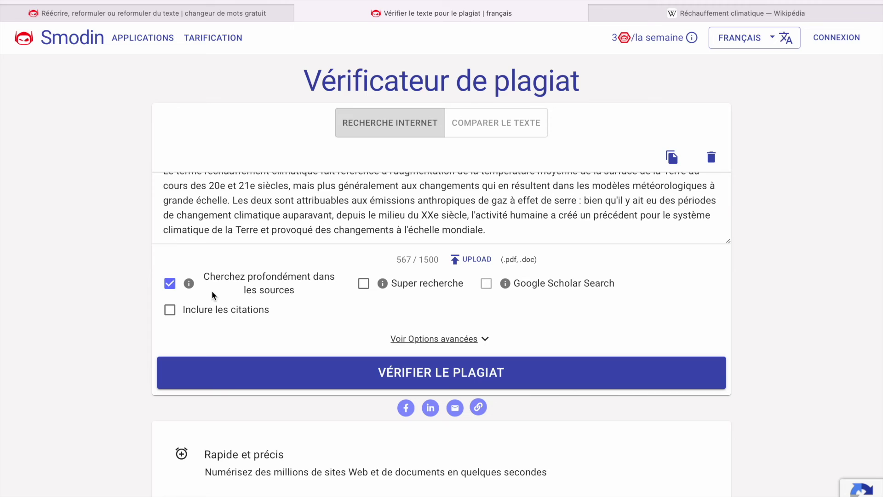
# Read the explanations of the search options and run the plagiarism check with only Cherchez profondément dans les sources enabled
pyautogui.moveTo(190, 286)
pyautogui.moveTo(386, 290)
pyautogui.moveTo(506, 290)
pyautogui.click(233, 384)
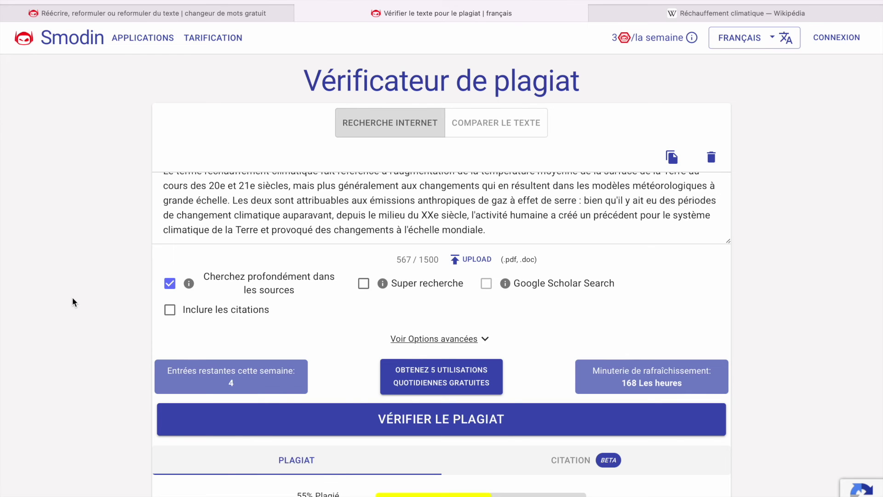
# Examine the plagiarism report, including the plagiarised share, the report options and the matching passages listed under Sources
pyautogui.scroll(-5, 59, 311)
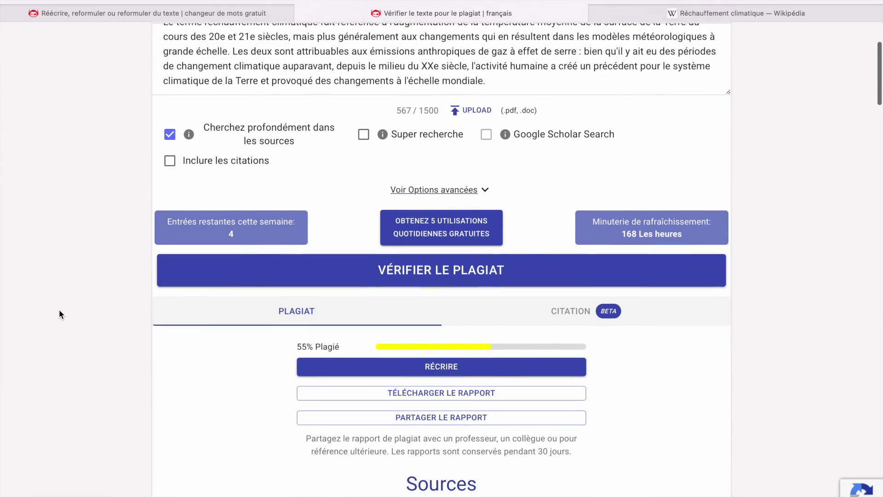
pyautogui.scroll(-3, 59, 309)
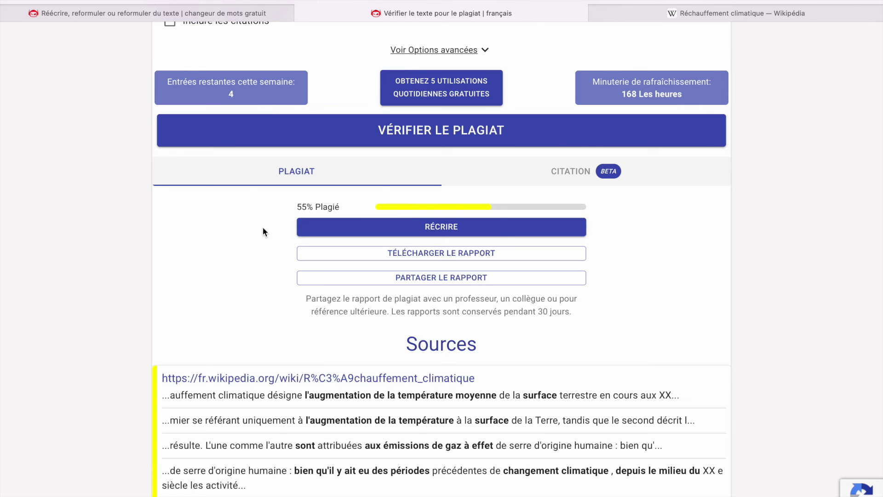
pyautogui.scroll(-3, 204, 248)
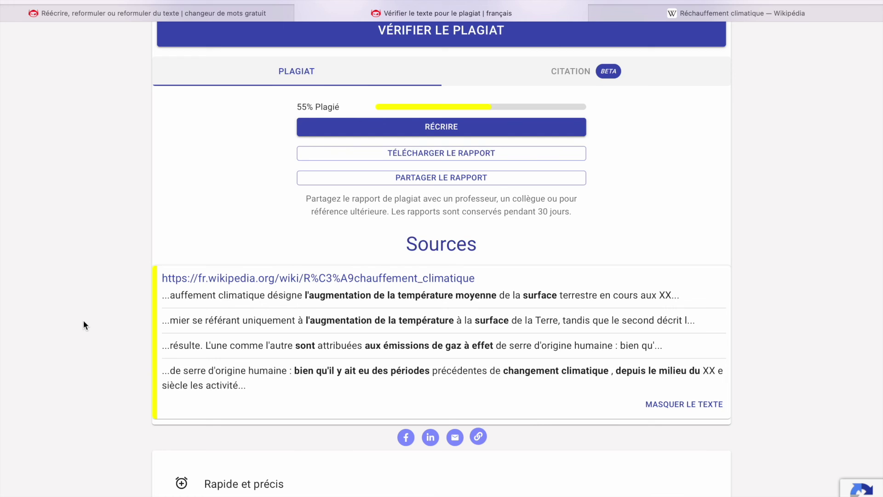
pyautogui.scroll(3, 84, 321)
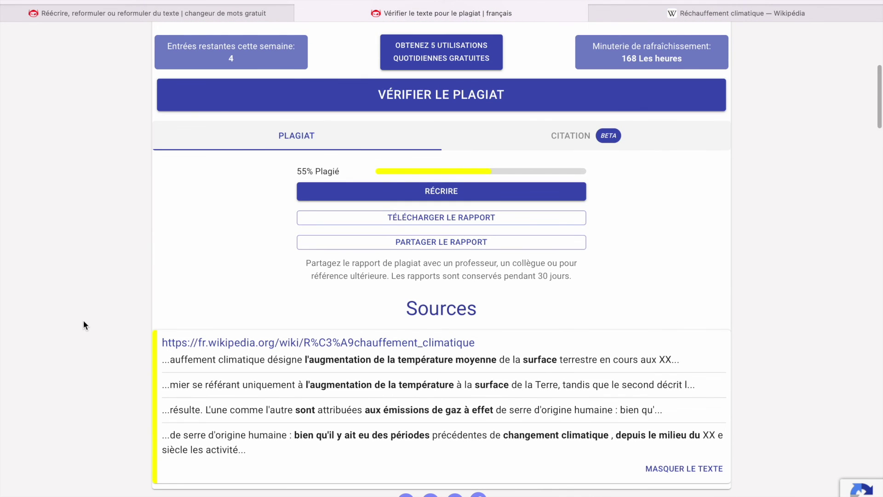
pyautogui.scroll(2, 84, 321)
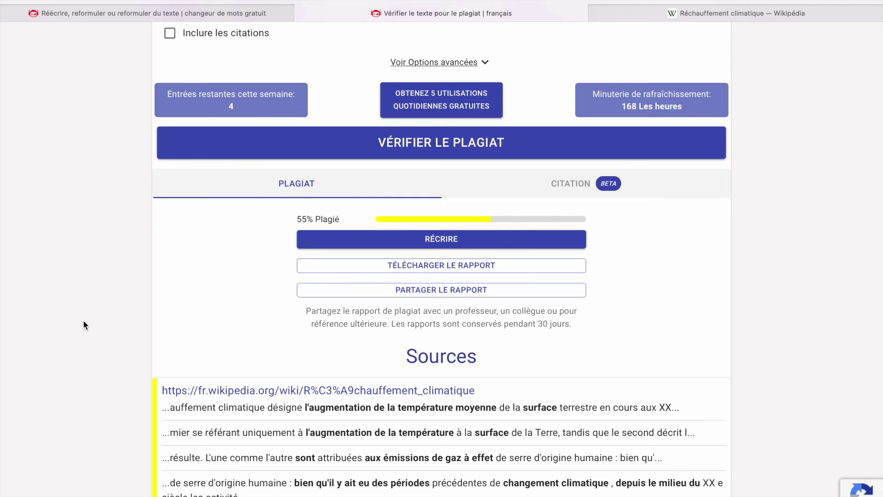
# Return to the rewriter, hide the marked modifications and copy the full Résultat text
pyautogui.click(114, 13)
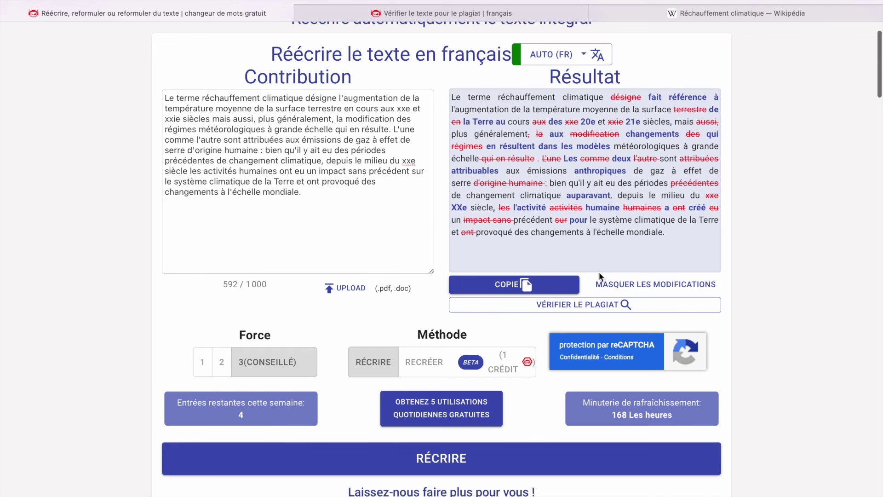
pyautogui.click(608, 286)
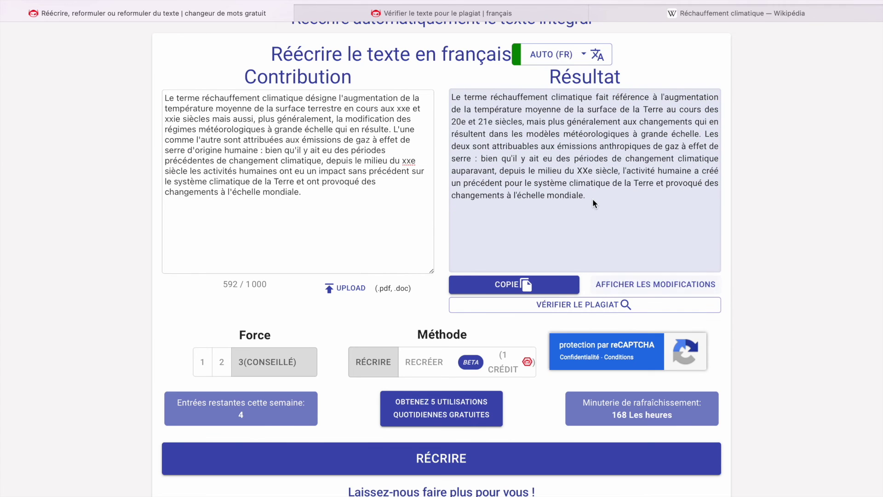
pyautogui.click(593, 195)
pyautogui.press('super+c')
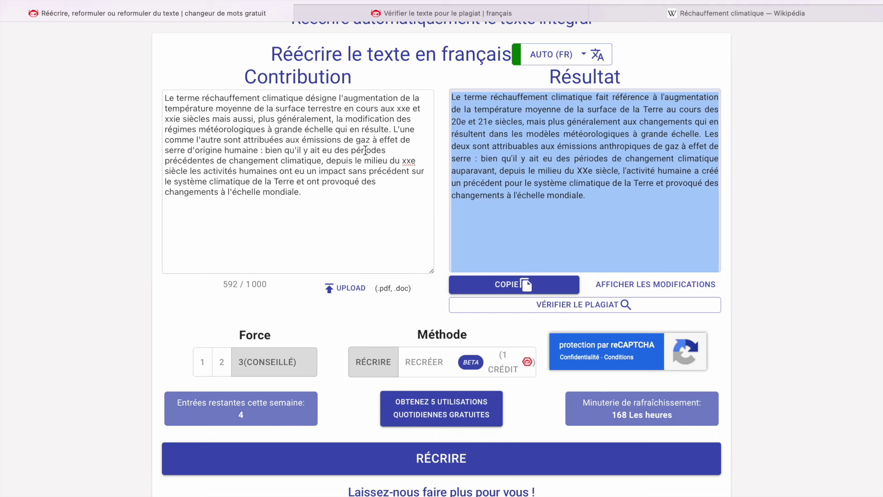
# Replace the Contribution text with the copied result and rewrite it a second time using the Récrire method at strength 3
pyautogui.tripleClick(313, 152)
pyautogui.press('super+v')
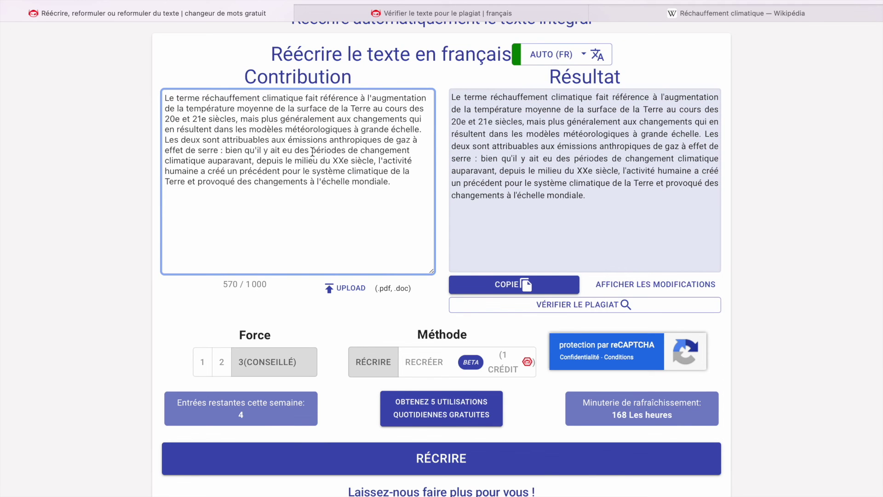
pyautogui.click(407, 456)
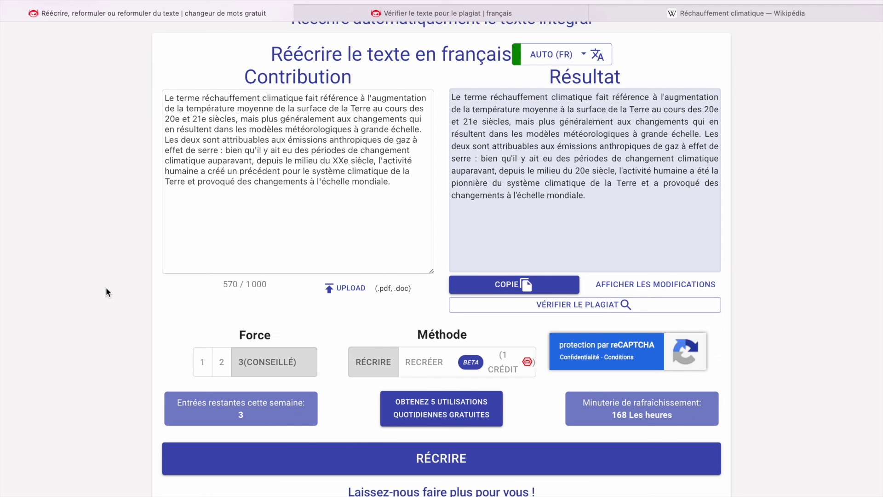
pyautogui.scroll(2, 106, 289)
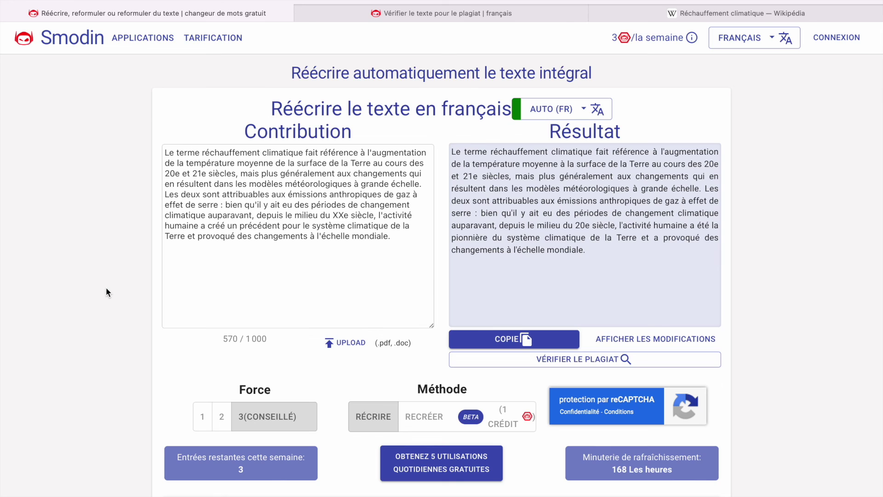